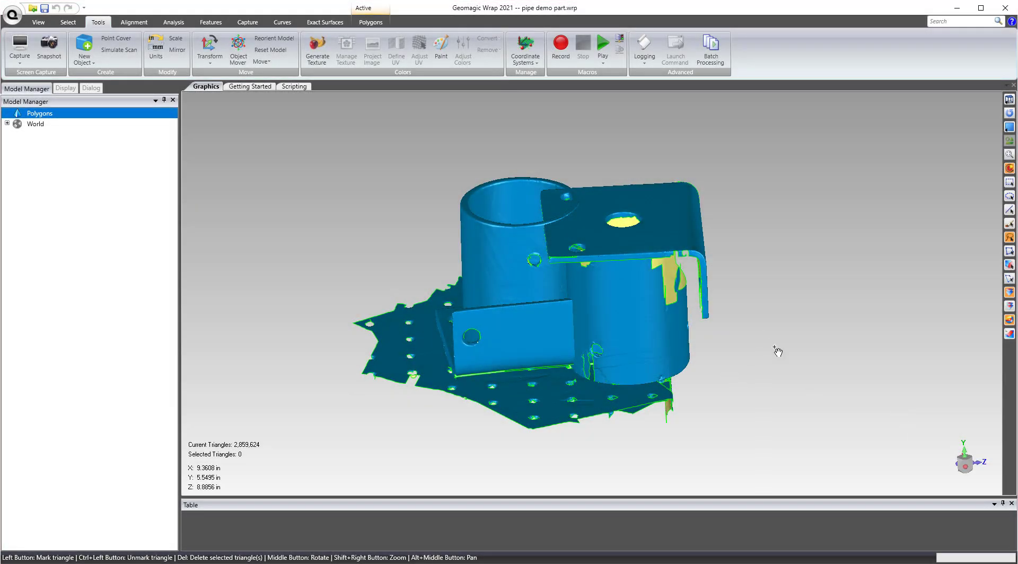
# Orbit the pipe bracket scan to inspect its sides and underside, with the View tab shown.
pyautogui.moveTo(793, 311); pyautogui.dragTo(795, 248, button='middle')
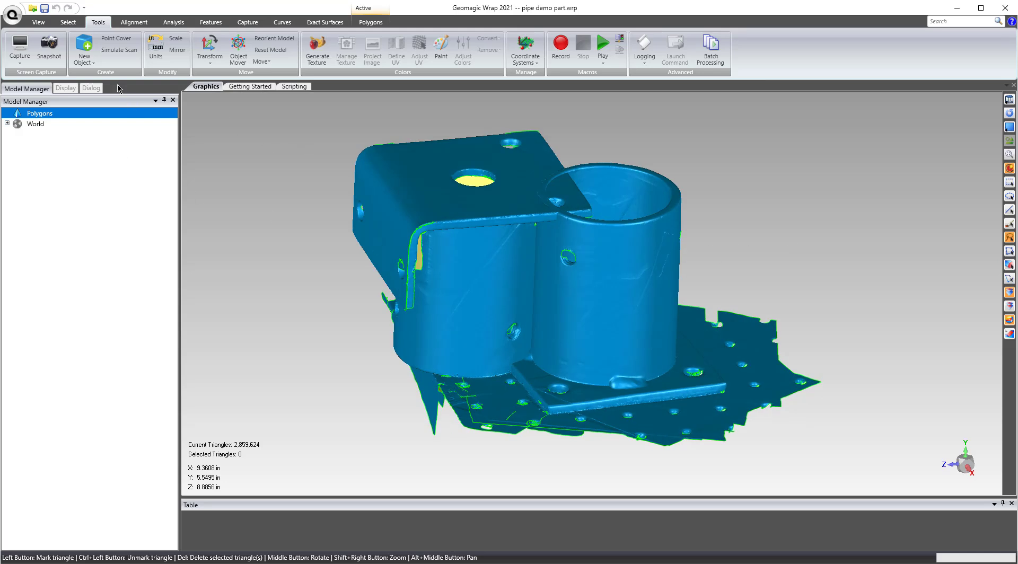
pyautogui.click(38, 22)
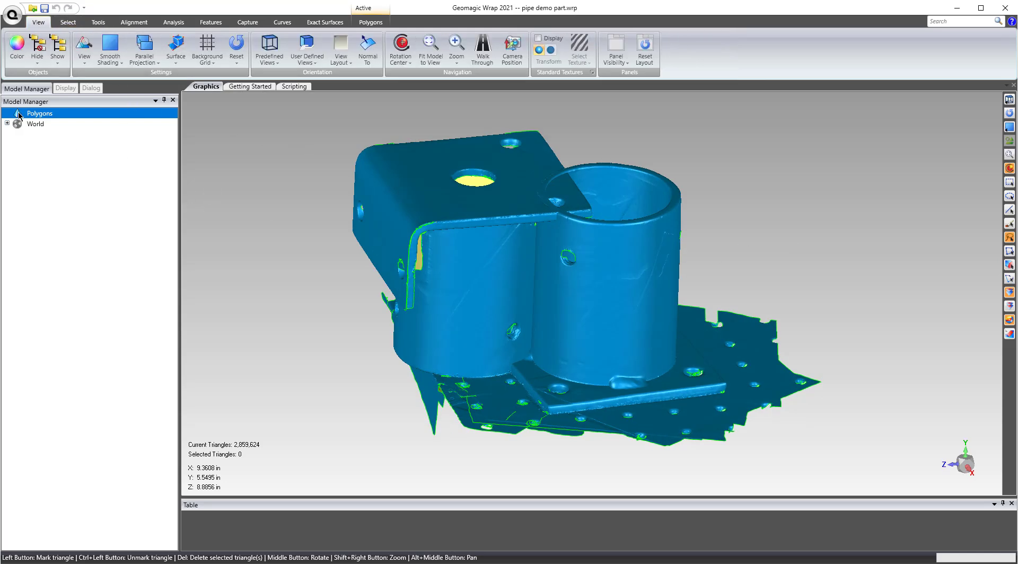
pyautogui.moveTo(211, 200); pyautogui.dragTo(438, 214, button='middle')
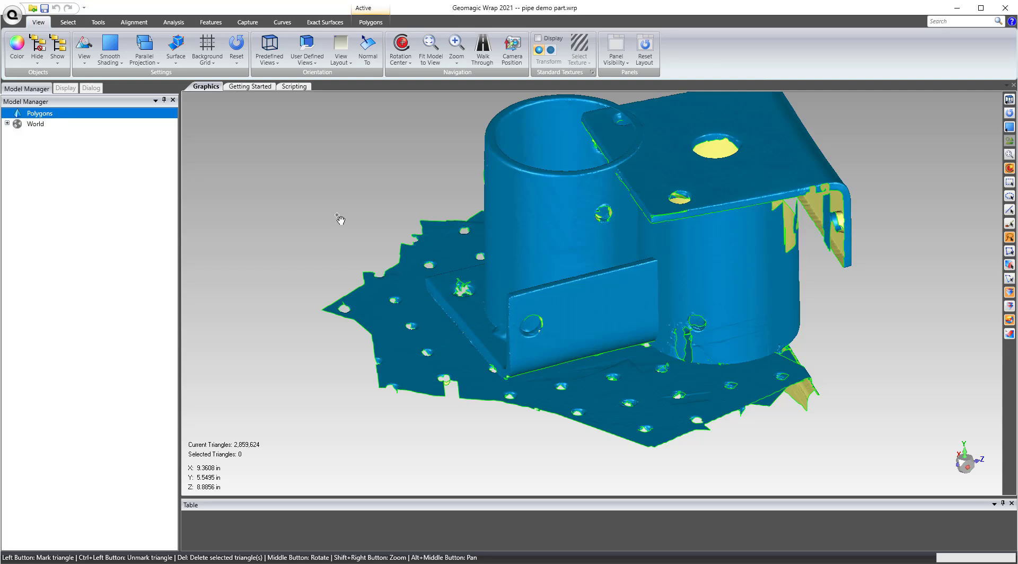
pyautogui.moveTo(341, 221); pyautogui.dragTo(523, 248, button='middle')
pyautogui.moveTo(400, 375); pyautogui.dragTo(392, 350)
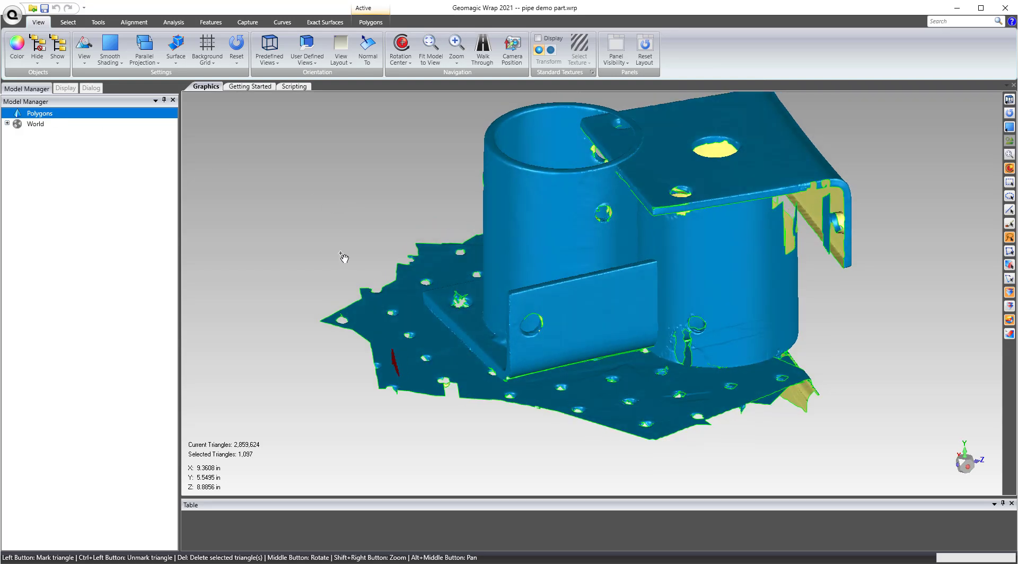
pyautogui.rightClick(343, 256)
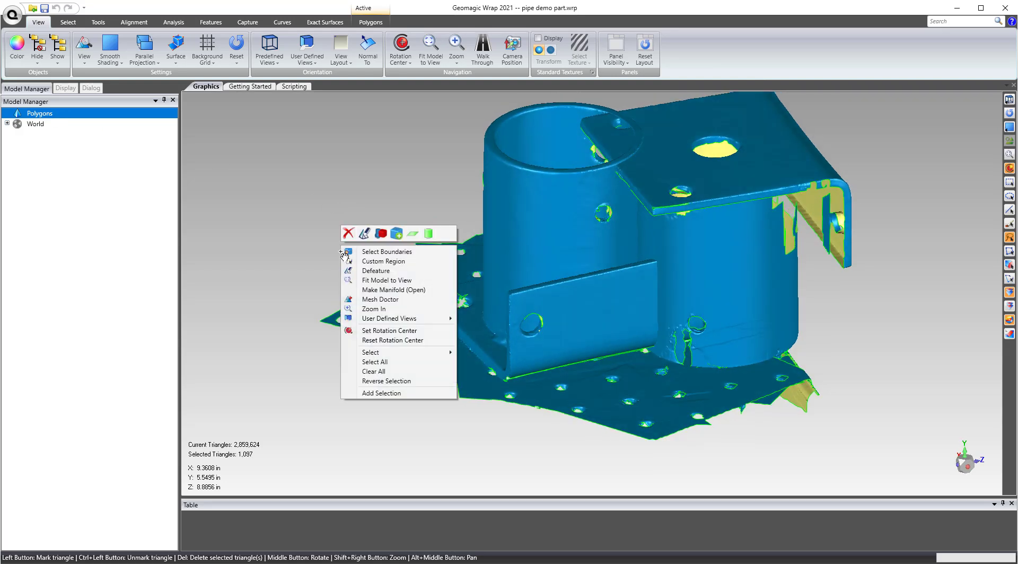
pyautogui.click(378, 237)
pyautogui.moveTo(378, 240); pyautogui.dragTo(537, 315, button='middle')
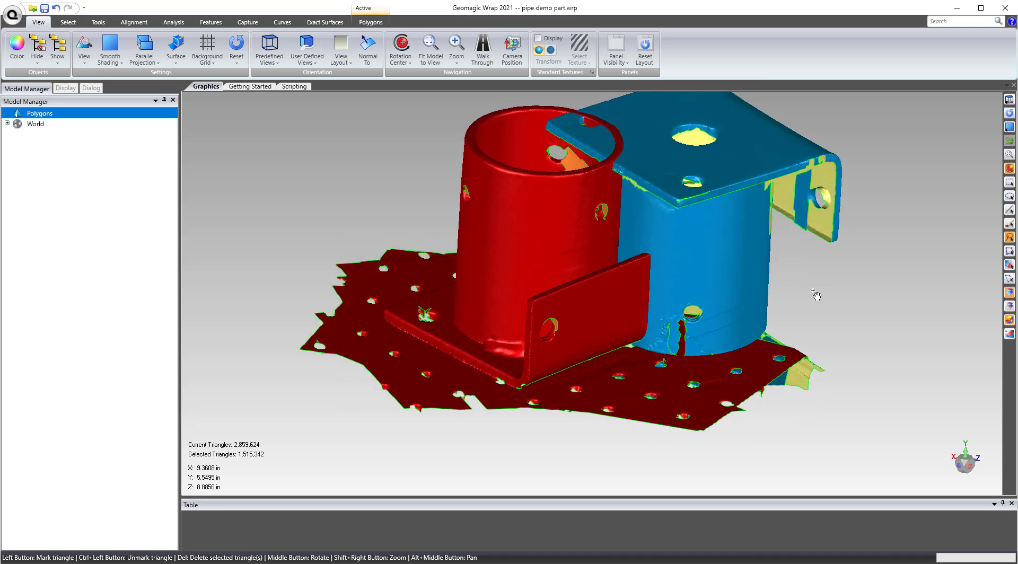
pyautogui.hotkey('ctrl', 'c')
pyautogui.moveTo(753, 249); pyautogui.dragTo(705, 258)
pyautogui.rightClick(726, 242)
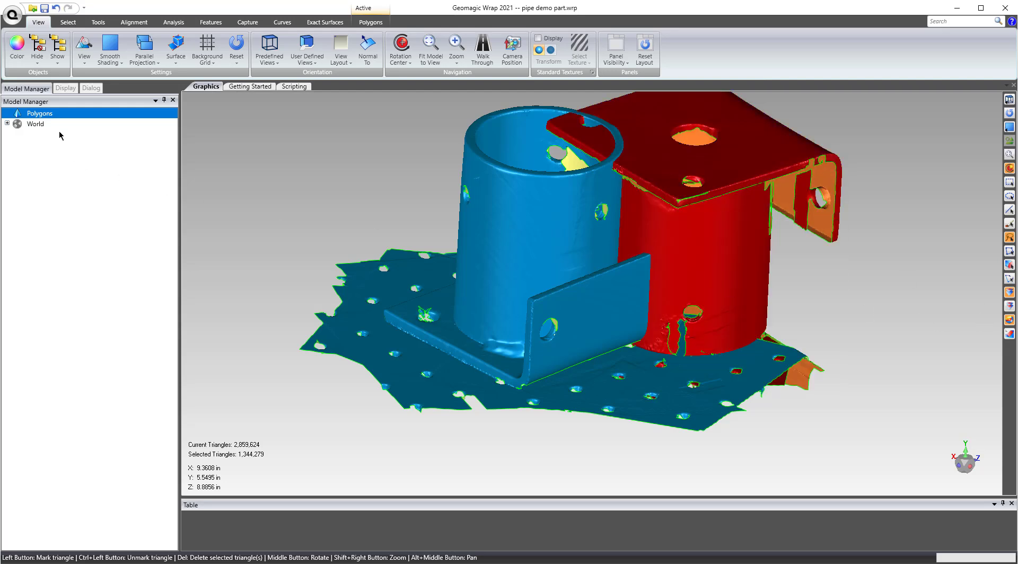
pyautogui.hotkey('ctrl', 'c')
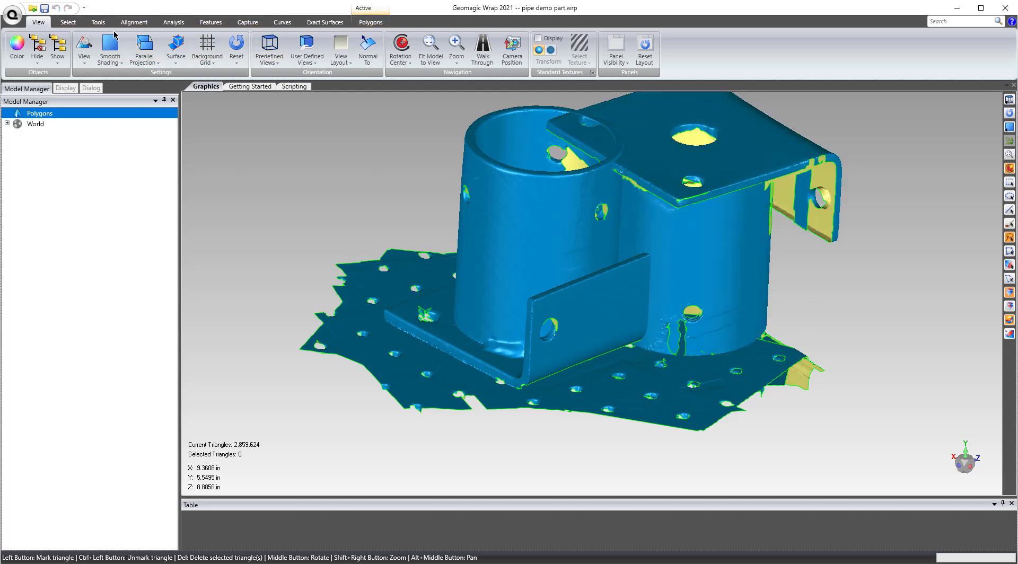
# Use New Object From Components with Cut and Paste to split the scan into three component objects.
pyautogui.click(98, 22)
pyautogui.click(79, 62)
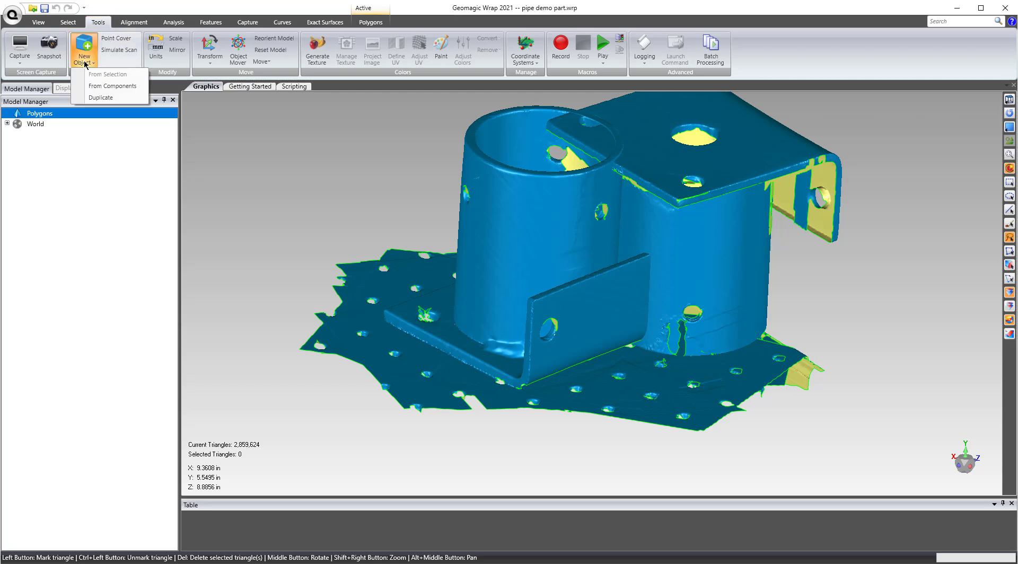
pyautogui.click(98, 87)
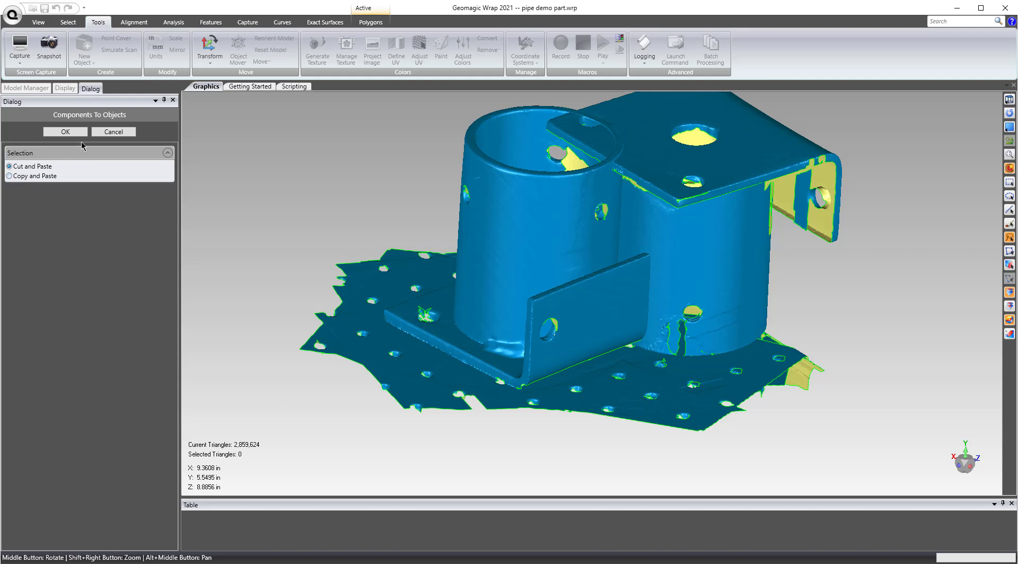
pyautogui.click(65, 132)
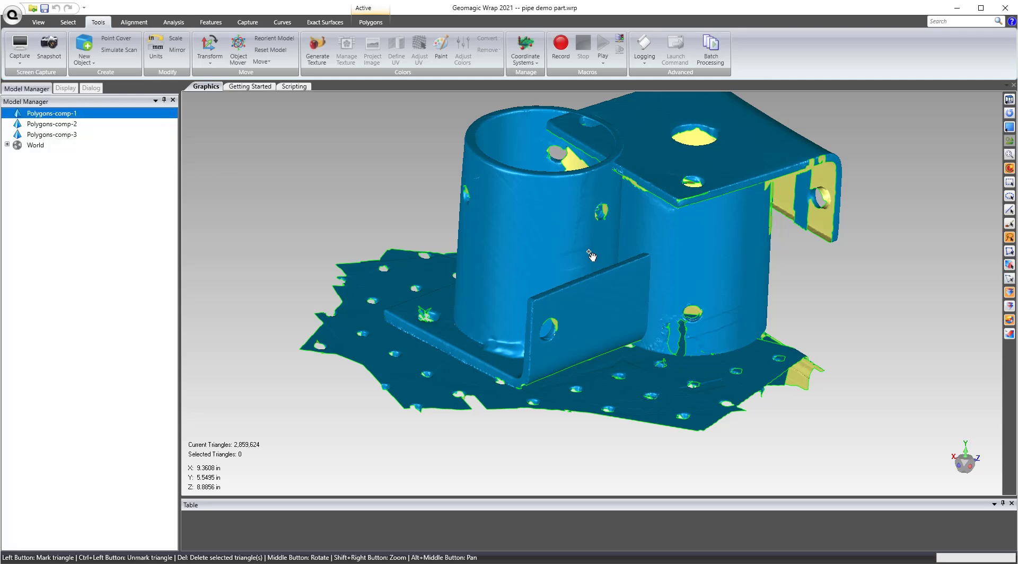
# Show Polygons-comp-2, comp-3 and comp-1 in turn to compare the new objects.
pyautogui.click(51, 125)
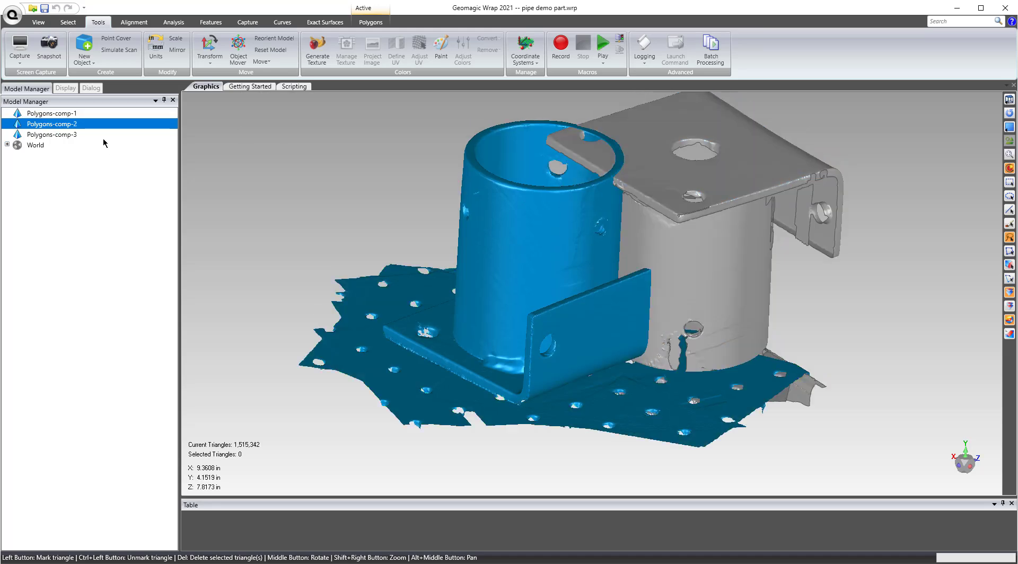
pyautogui.click(44, 135)
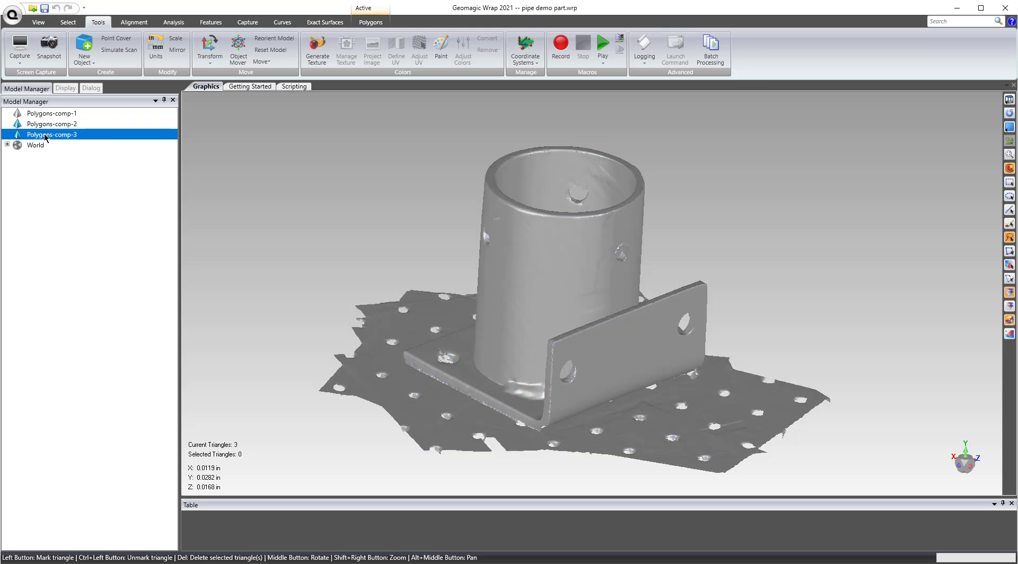
pyautogui.click(73, 114)
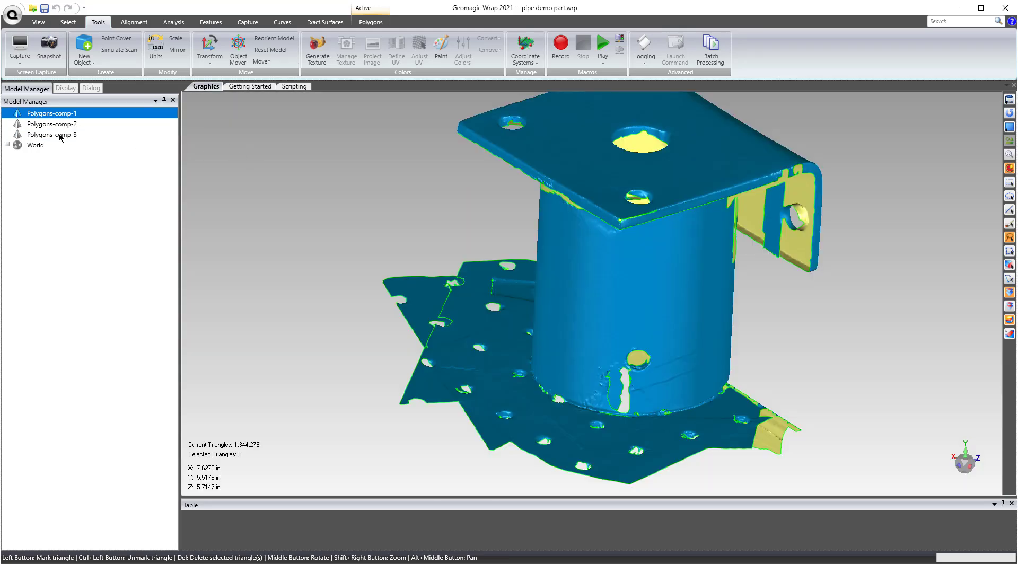
pyautogui.click(51, 124)
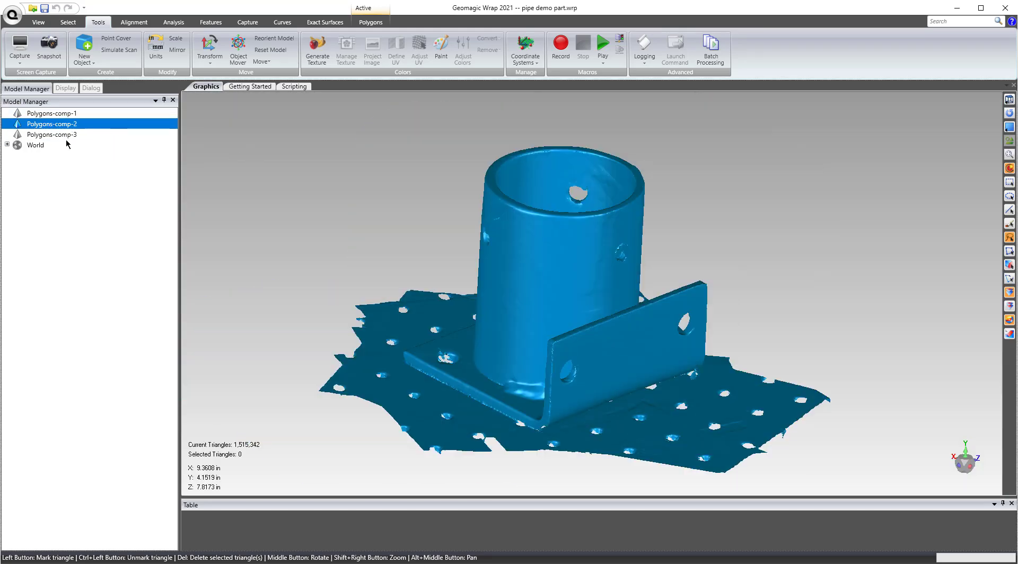
pyautogui.click(66, 136)
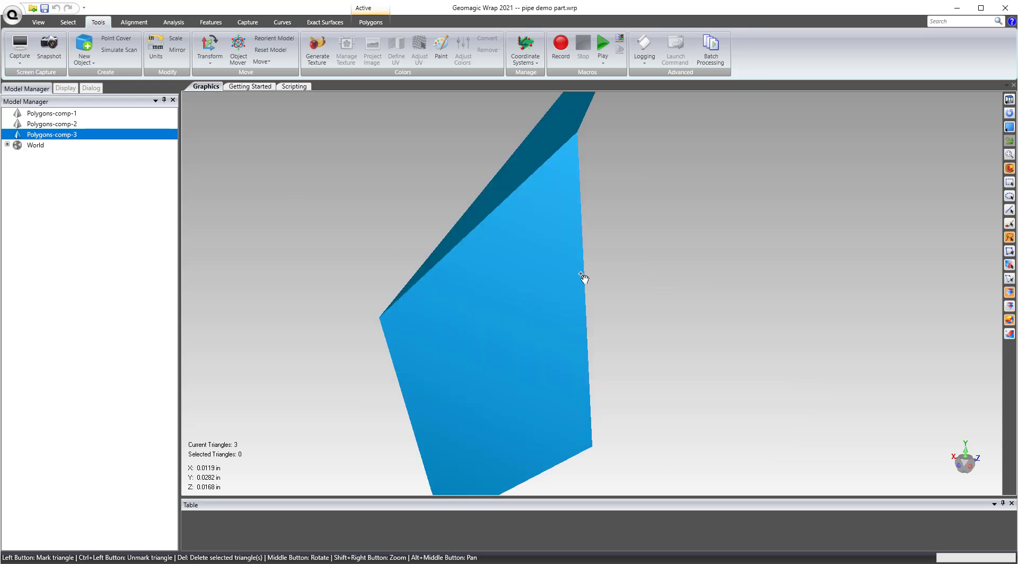
# Zoom in and rotate Polygons-comp-3 to inspect the three-triangle fragment.
pyautogui.scroll(-3, 583, 278)
pyautogui.moveTo(581, 282); pyautogui.dragTo(674, 278, button='middle')
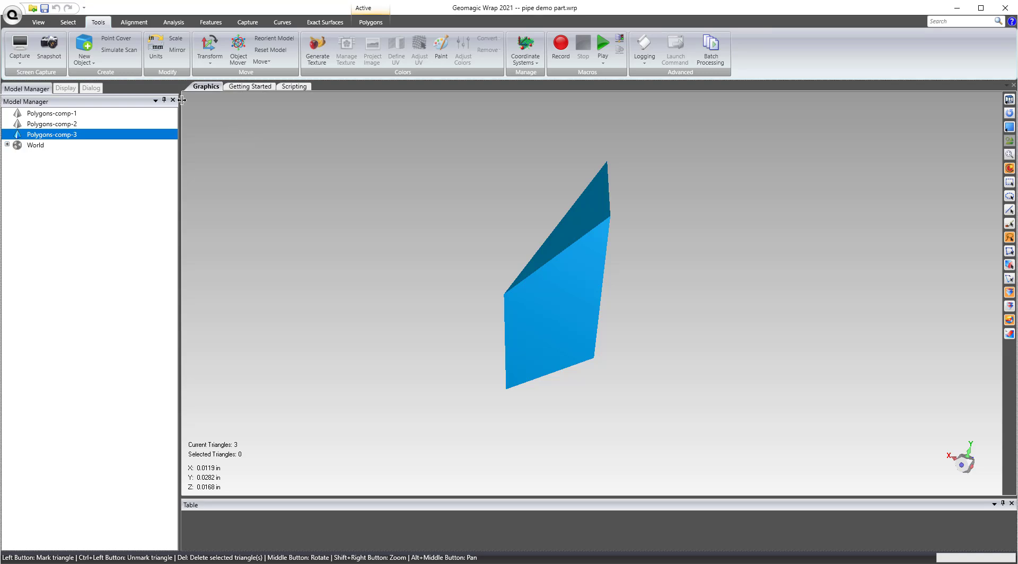
pyautogui.click(377, 24)
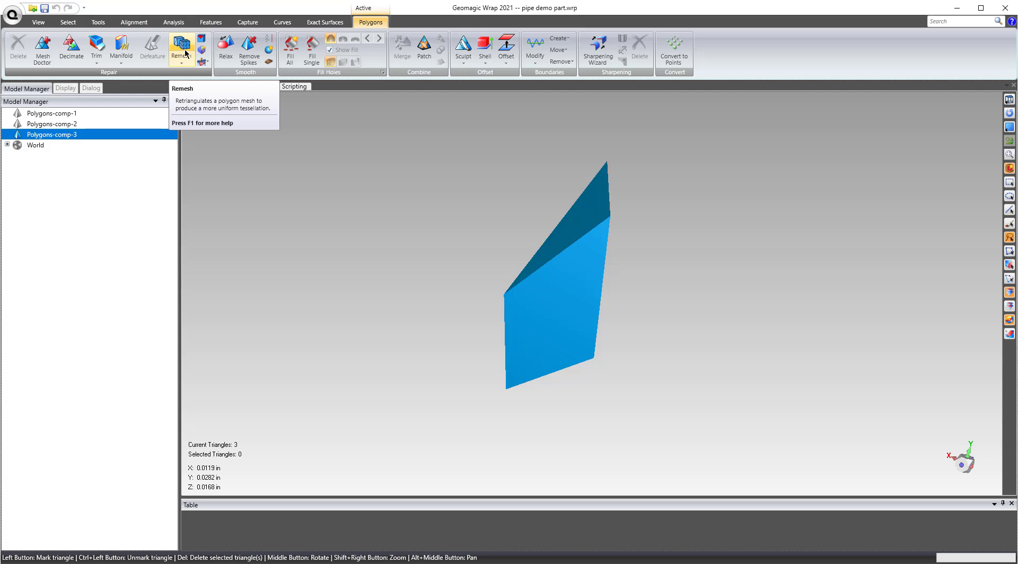
# Clean non-manifold triangles from Polygons-comp-3, then start saving it and cancel the Save As.
pyautogui.click(123, 62)
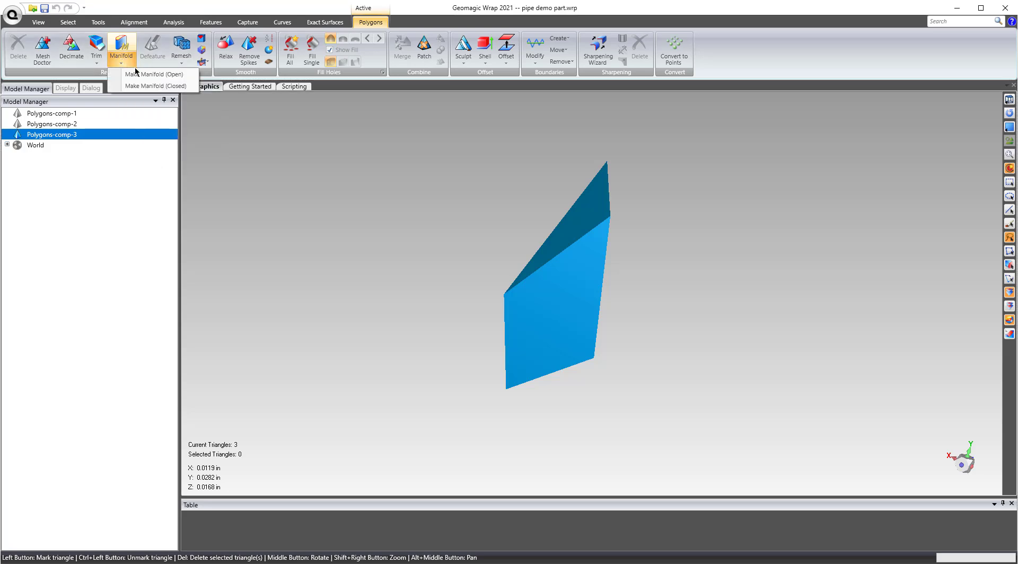
pyautogui.click(138, 75)
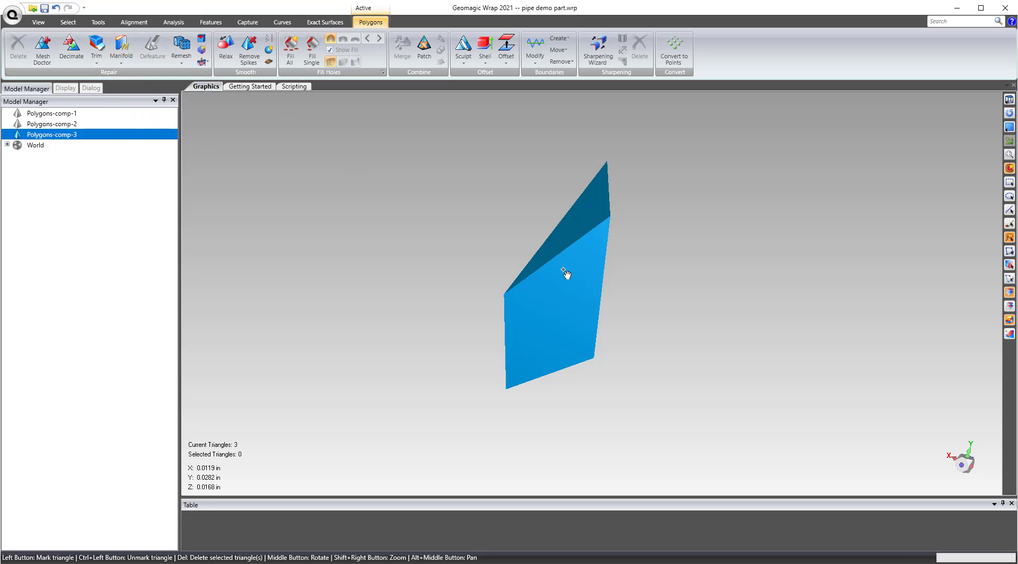
pyautogui.rightClick(65, 139)
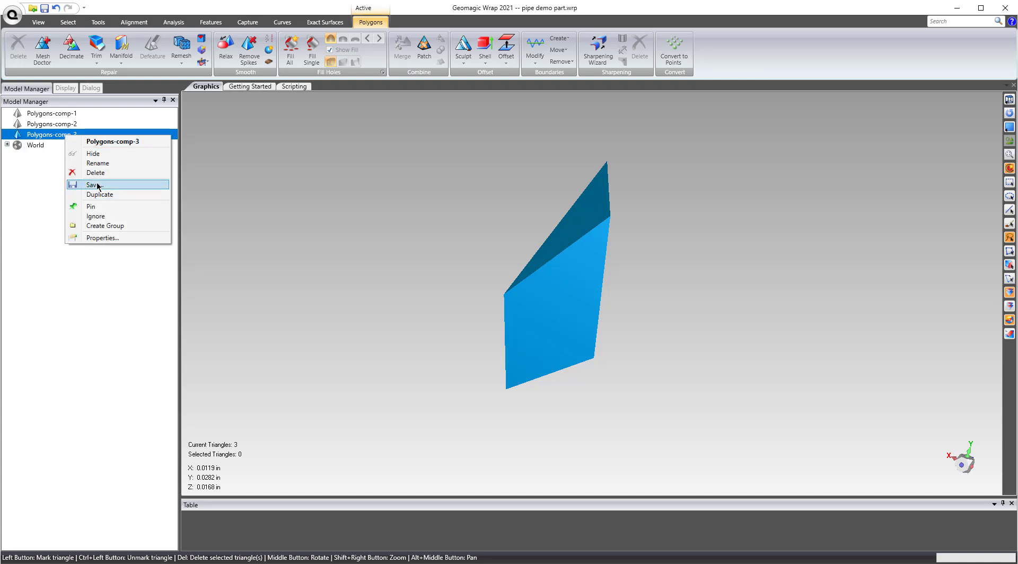
pyautogui.click(99, 184)
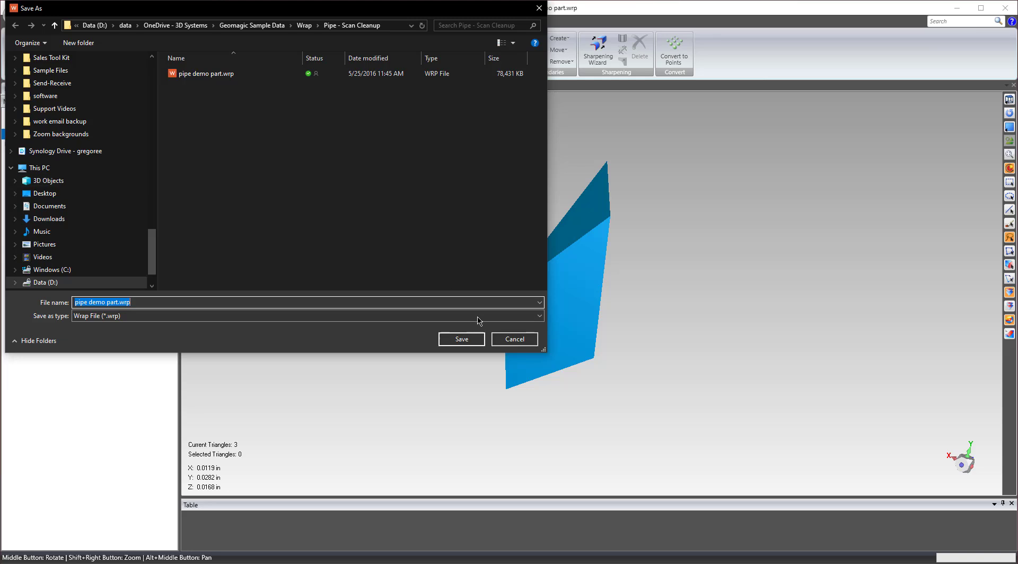
pyautogui.click(498, 340)
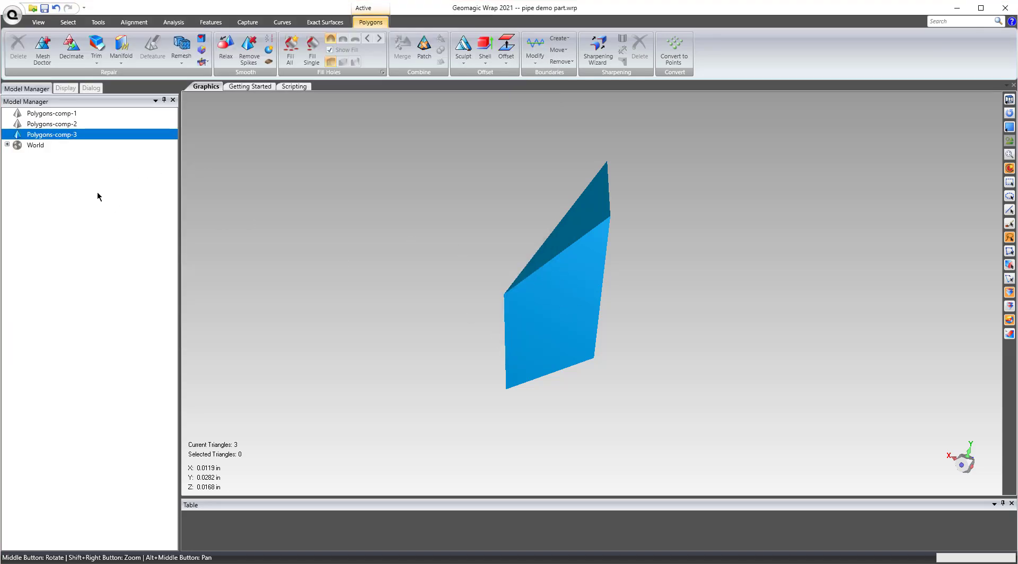
# Delete the stray fragment Polygons-comp-3, confirming with Yes.
pyautogui.rightClick(64, 138)
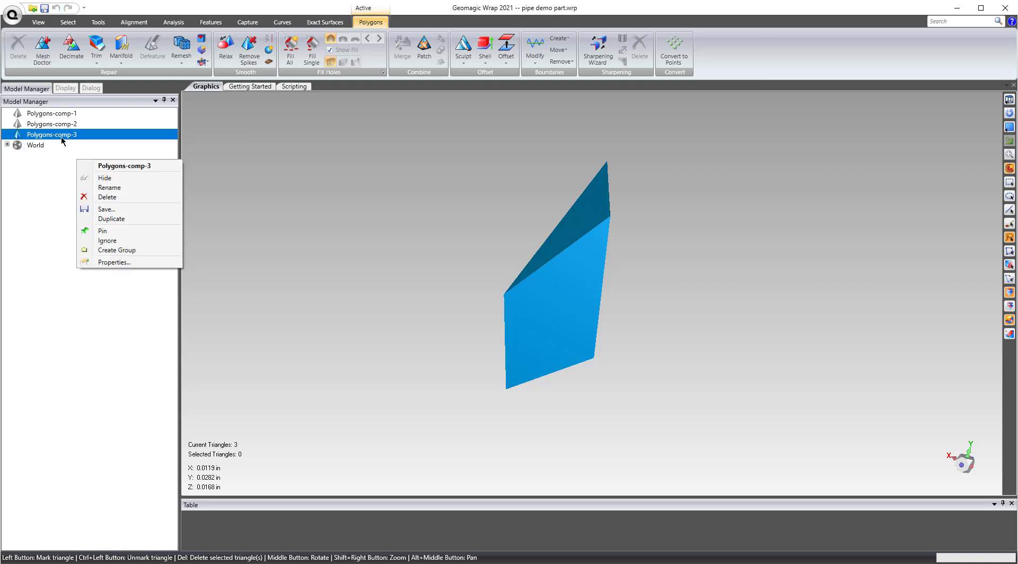
pyautogui.click(107, 197)
pyautogui.click(481, 301)
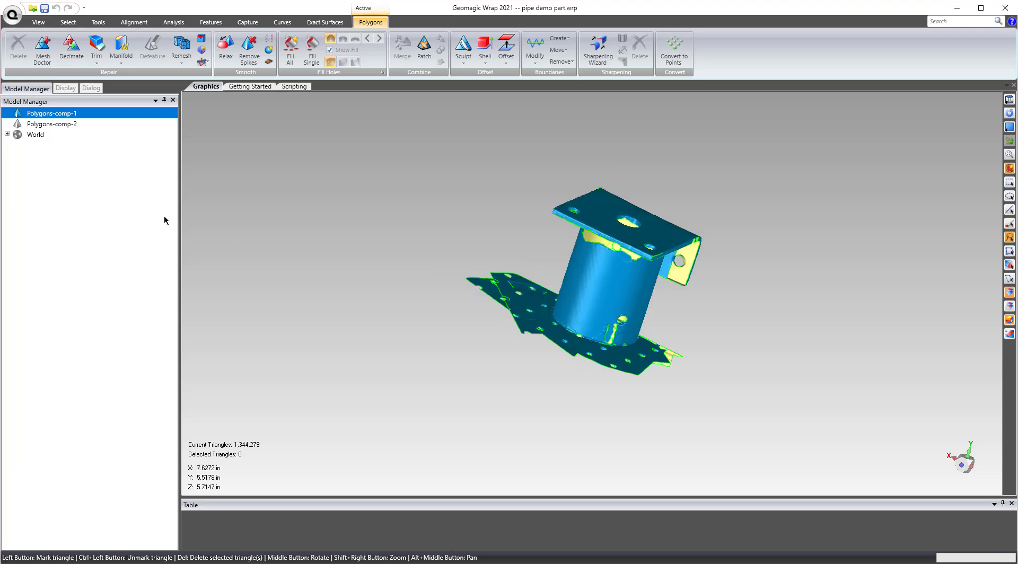
# Select Polygons-comp-1 and Polygons-comp-2 together and orbit to view both brackets.
pyautogui.click(59, 123)
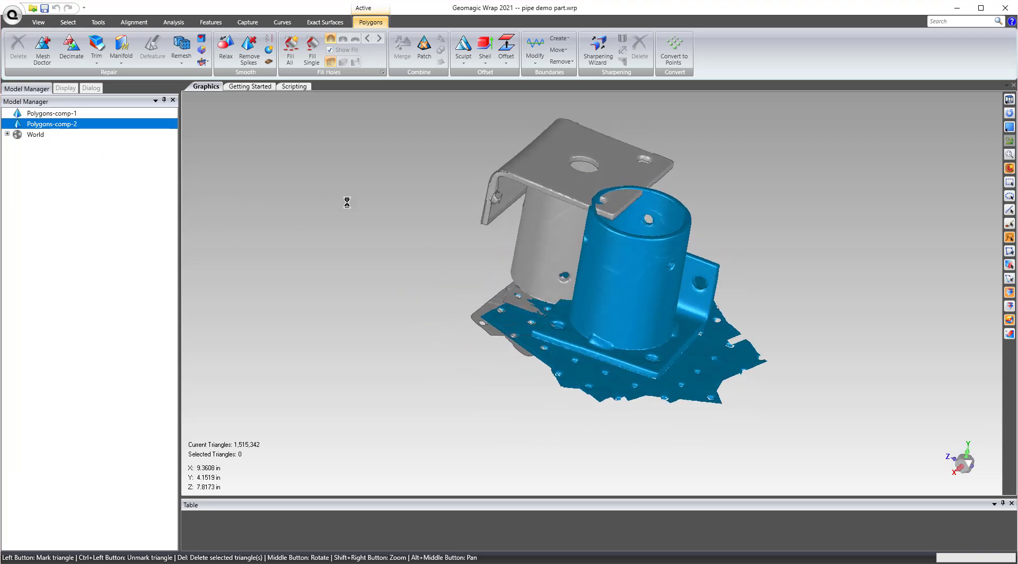
pyautogui.click(71, 118)
pyautogui.click(62, 124)
pyautogui.moveTo(368, 193); pyautogui.dragTo(274, 267, button='middle')
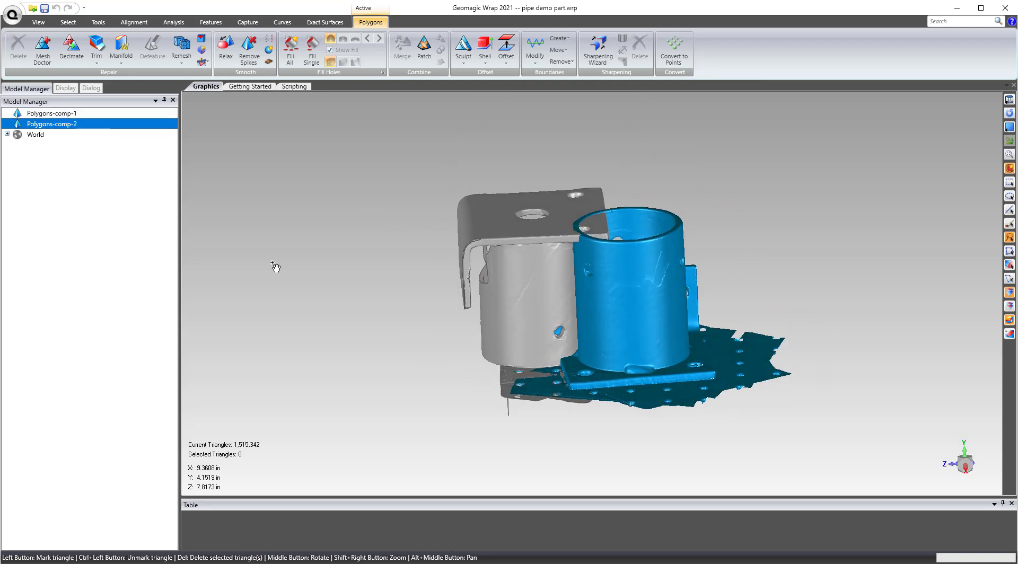
pyautogui.keyDown('ctrl'); pyautogui.click(52, 114); pyautogui.keyUp('ctrl')
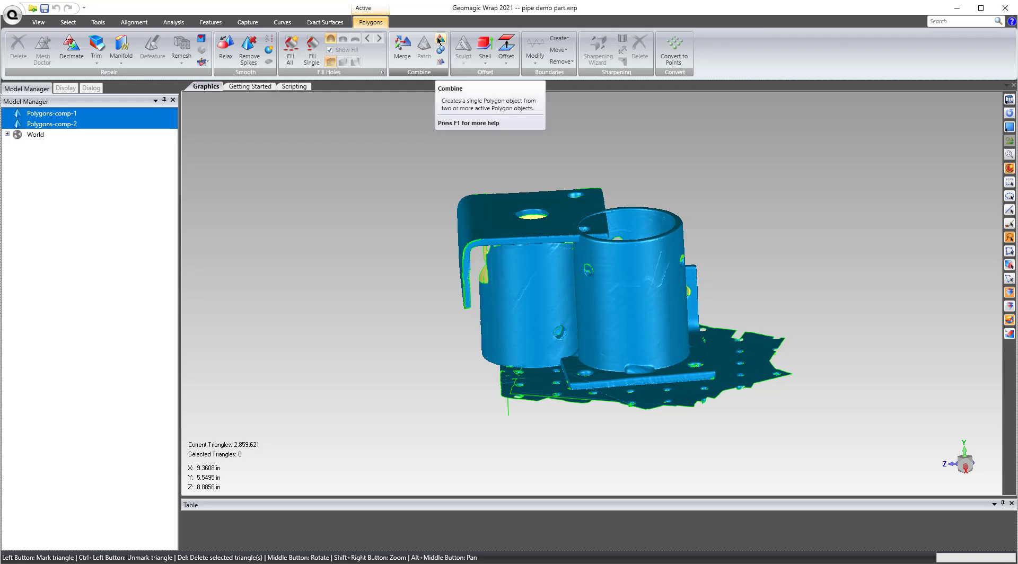
# Combine the two bracket meshes, keeping the default name Merged Polygons 2.
pyautogui.click(440, 40)
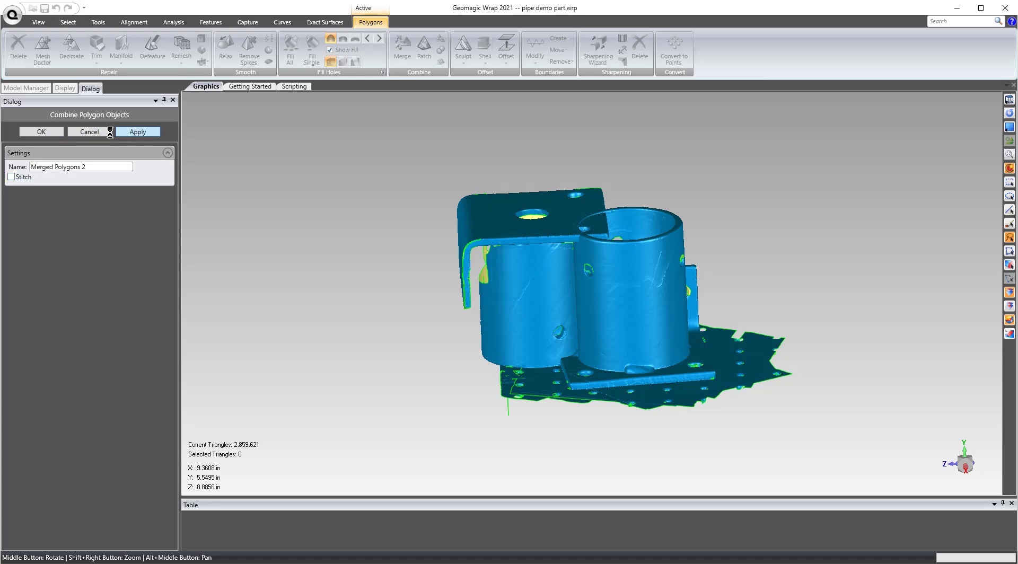
pyautogui.click(54, 132)
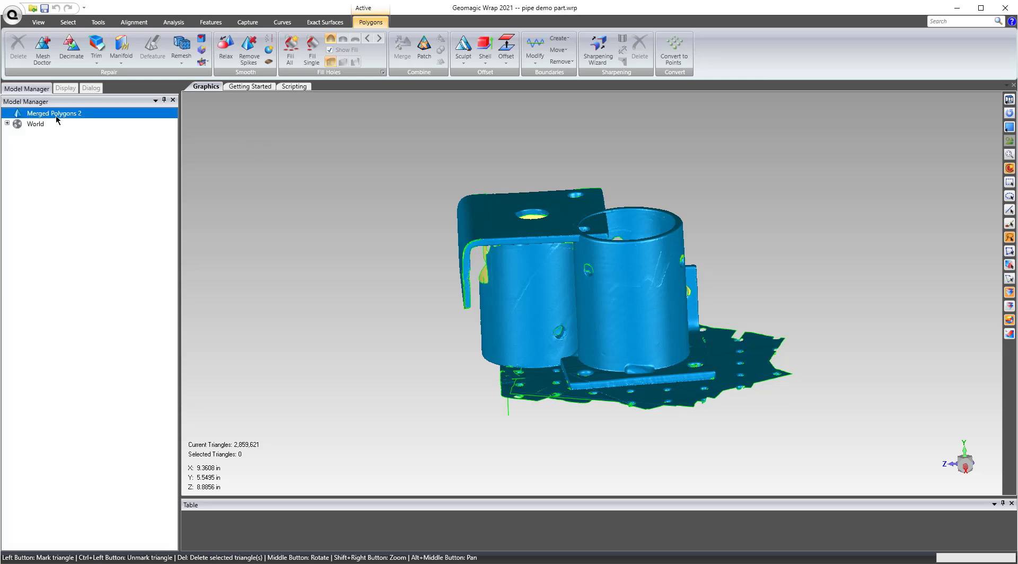
# Paint-select the left cylinder and extend the selection to its whole connected part.
pyautogui.moveTo(529, 282); pyautogui.dragTo(501, 316)
pyautogui.rightClick(515, 261)
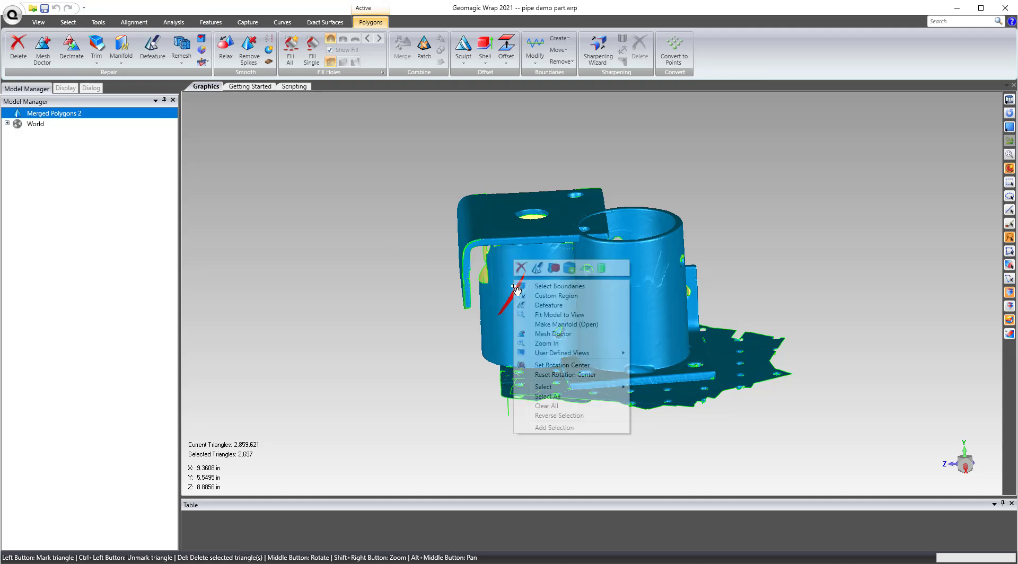
pyautogui.click(554, 267)
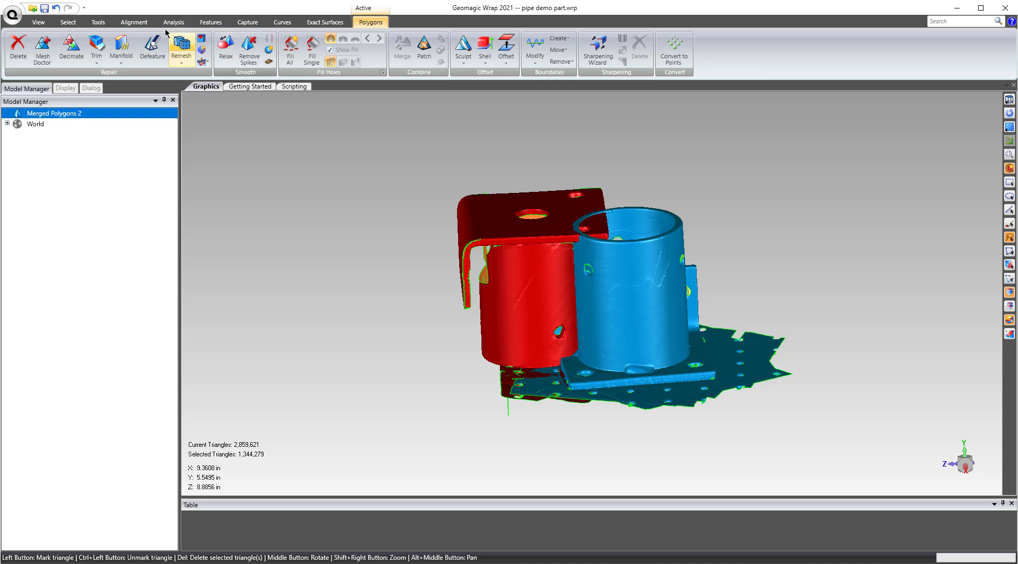
# Split Merged Polygons 2 into Merged Polygons 2-comp-1 and comp-2 using New Object From Components.
pyautogui.click(98, 22)
pyautogui.click(86, 62)
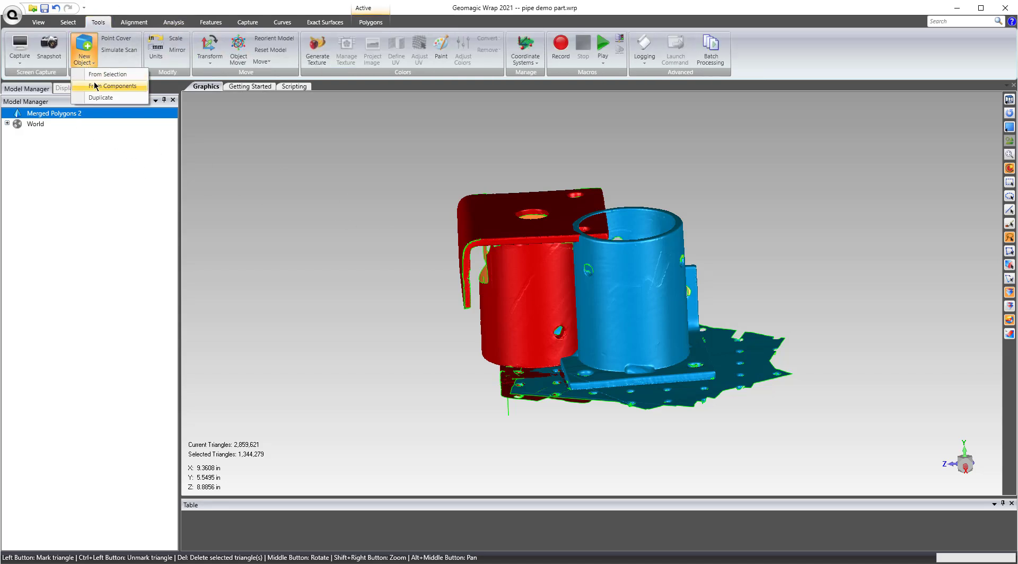
pyautogui.click(97, 87)
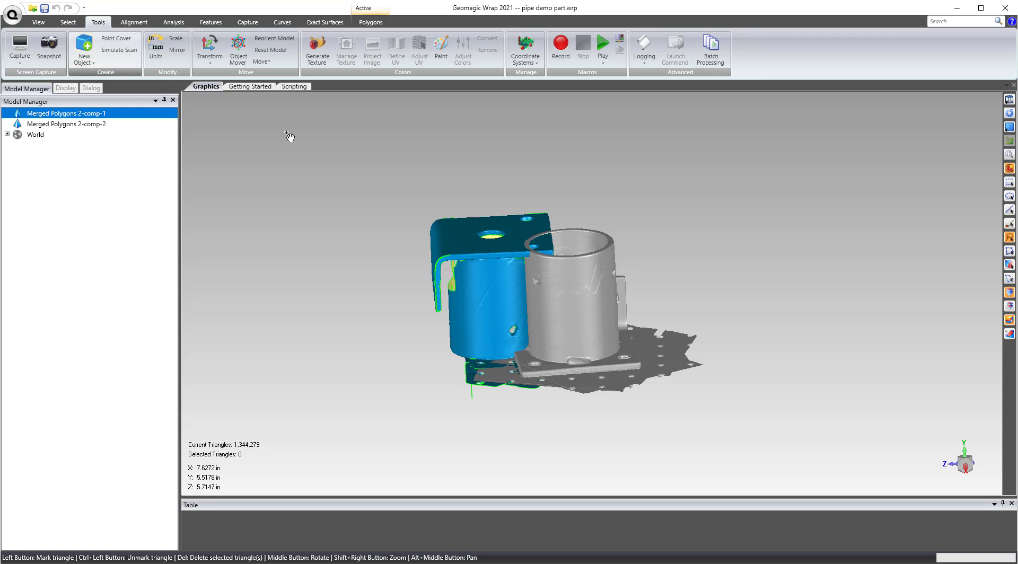
pyautogui.moveTo(694, 344); pyautogui.dragTo(581, 273, button='middle')
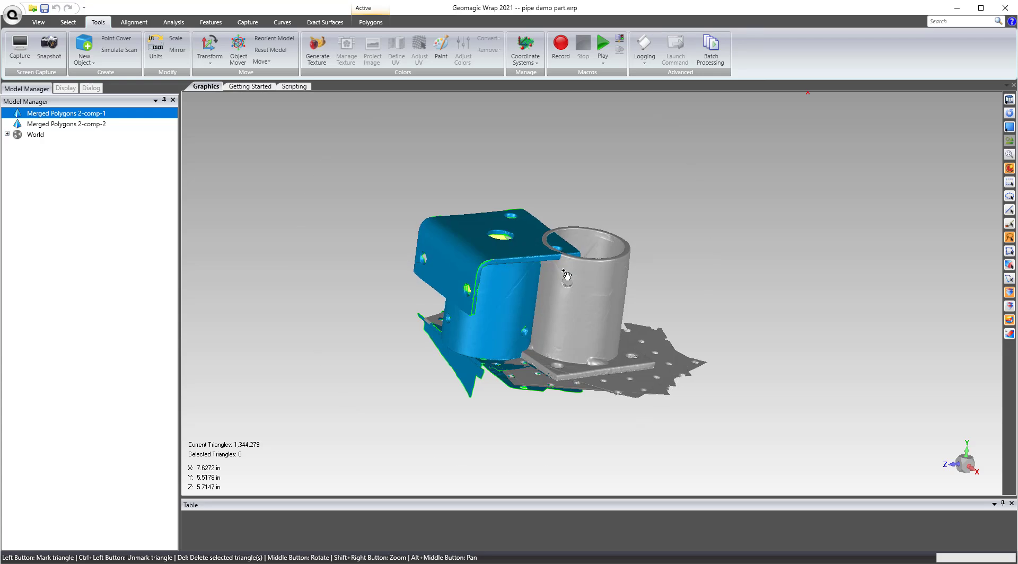
pyautogui.scroll(2, 515, 291)
pyautogui.click(84, 53)
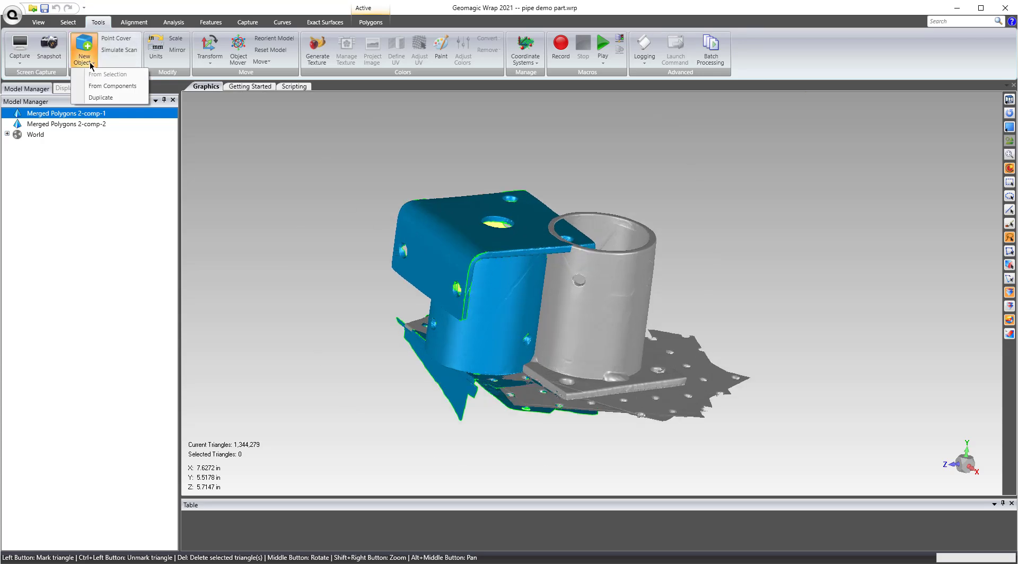
pyautogui.click(286, 144)
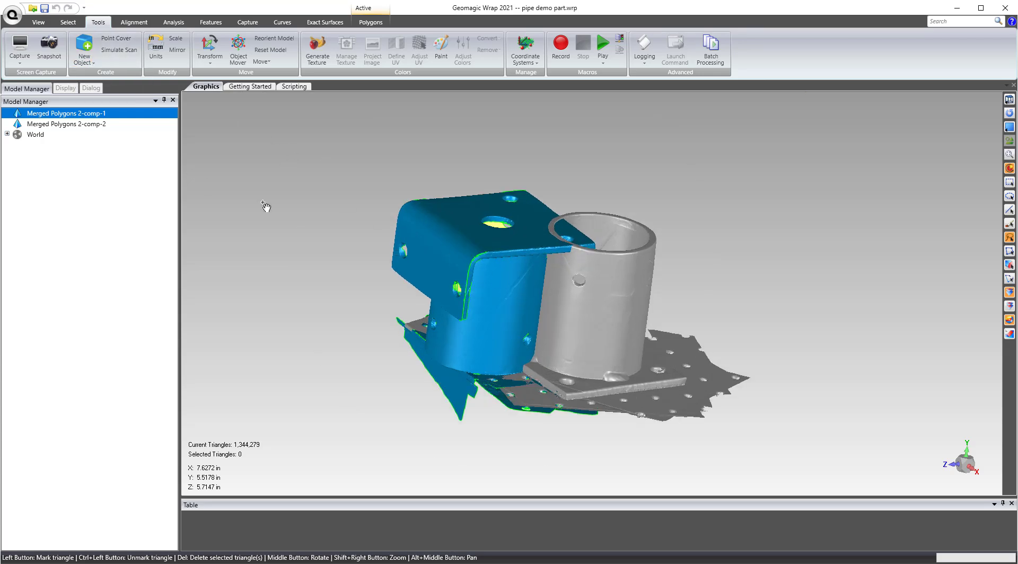
pyautogui.moveTo(679, 215); pyautogui.dragTo(621, 201, button='middle')
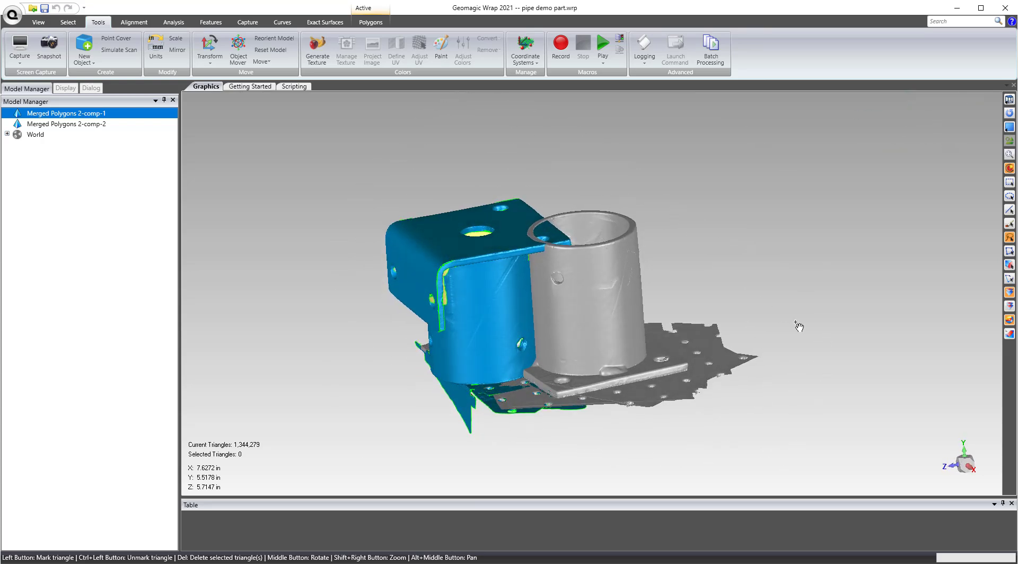